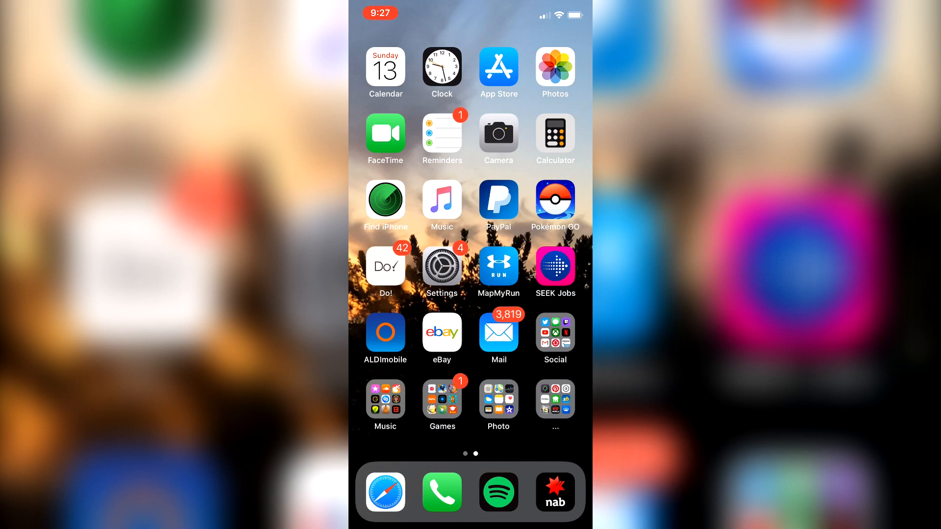
Launch the Reddit app from the Social folder on the Home Screen.
{"action": "left_click", "coordinate": [555, 333]}
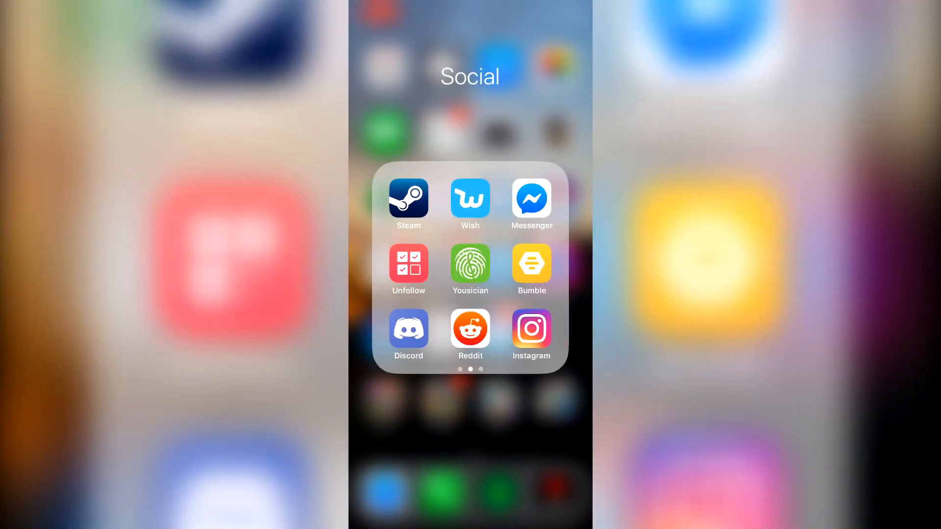
{"action": "left_click", "coordinate": [470, 329]}
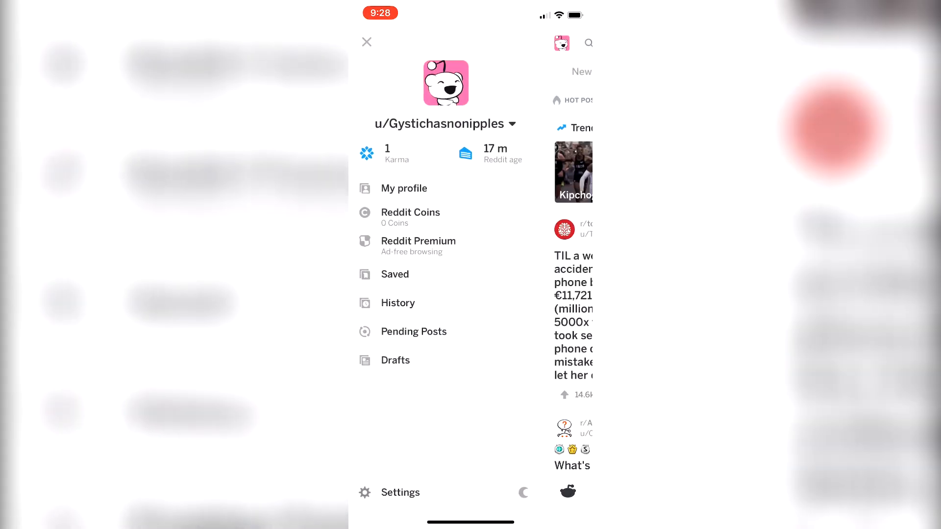
Reach the Reddit iOS App help page via Settings > Support > Help FAQ.
{"action": "left_click", "coordinate": [400, 493]}
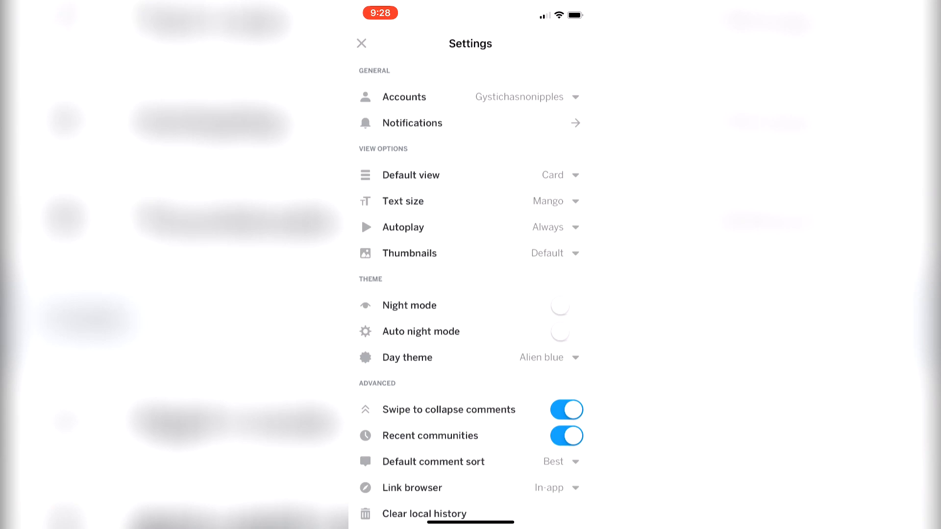
{"action": "scroll", "coordinate": [470, 294], "scroll_direction": "down", "scroll_amount": 3}
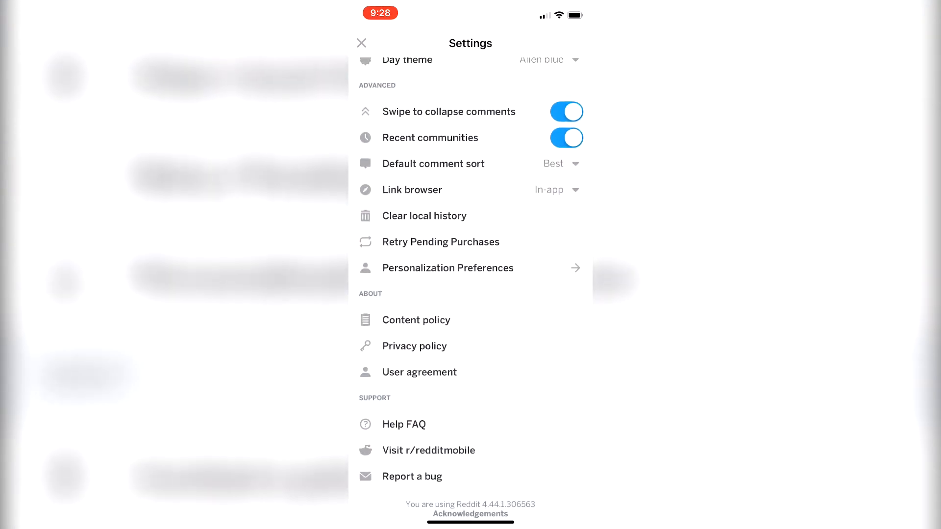
{"action": "left_click", "coordinate": [404, 424]}
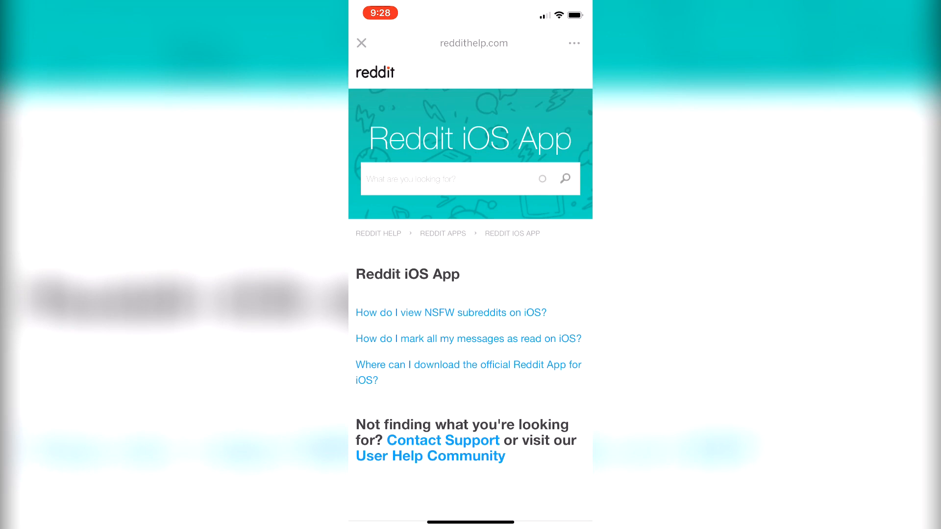
Search Reddit Help for 'Deactivate' and follow the deactivation article's link to the login form.
{"action": "left_click", "coordinate": [448, 179]}
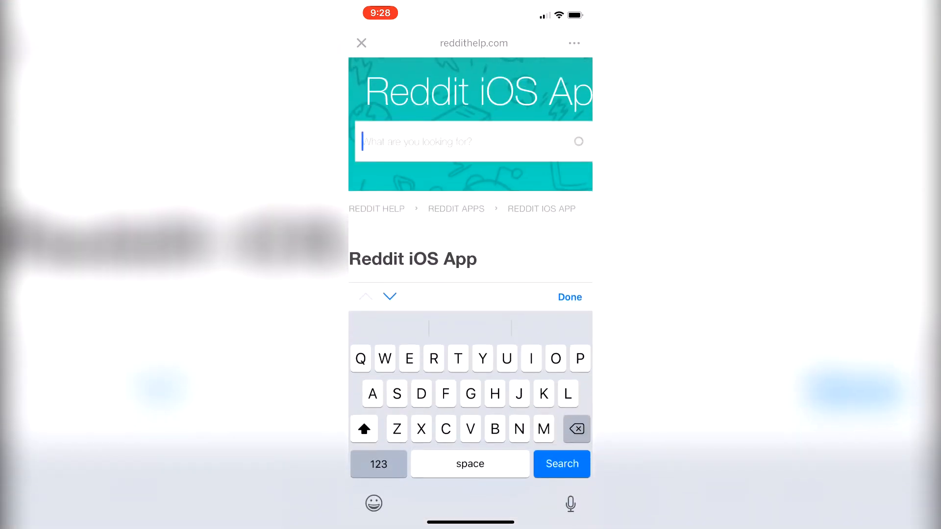
{"action": "type", "text": "Deac"}
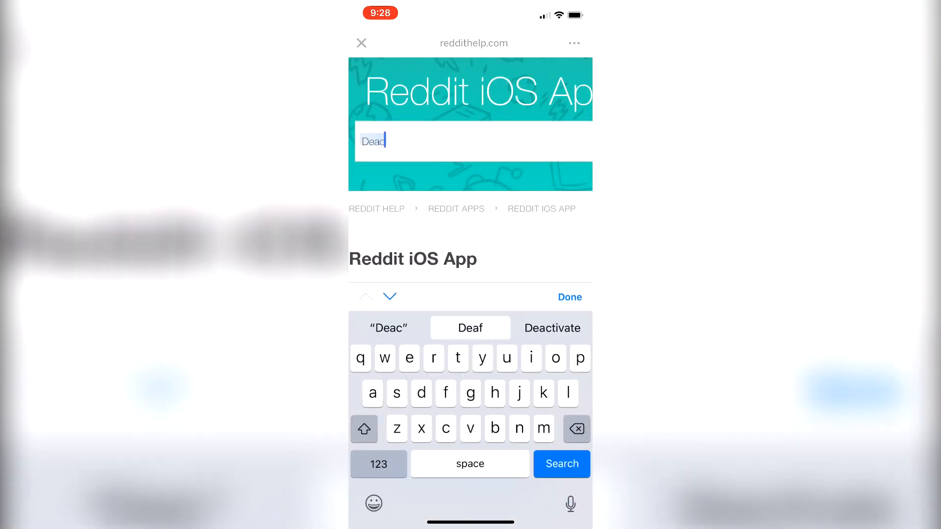
{"action": "type", "text": "tiv"}
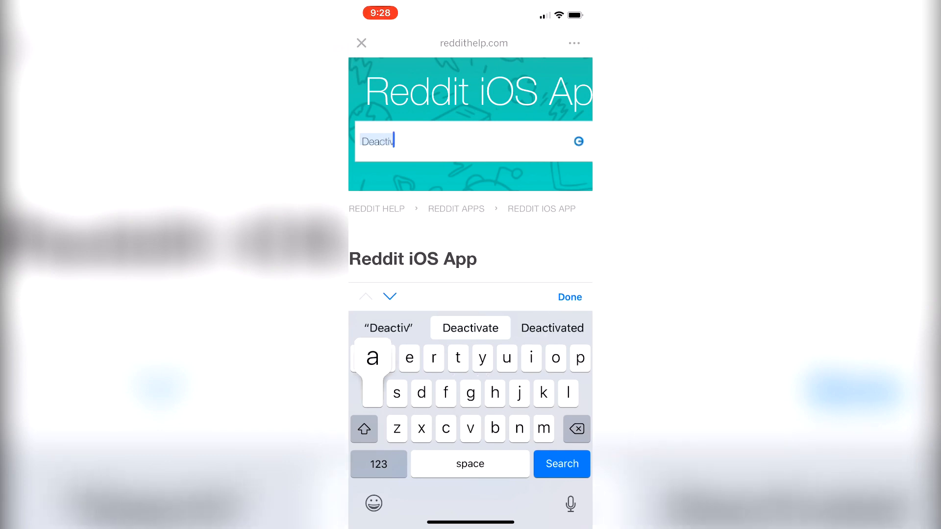
{"action": "type", "text": "ate"}
{"action": "left_click", "coordinate": [563, 464]}
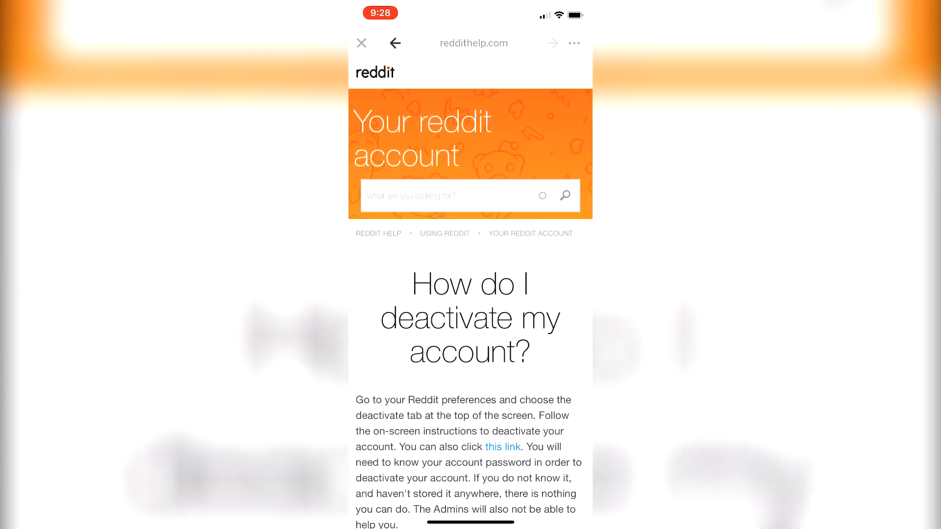
{"action": "scroll", "coordinate": [470, 331], "scroll_direction": "down", "scroll_amount": 3}
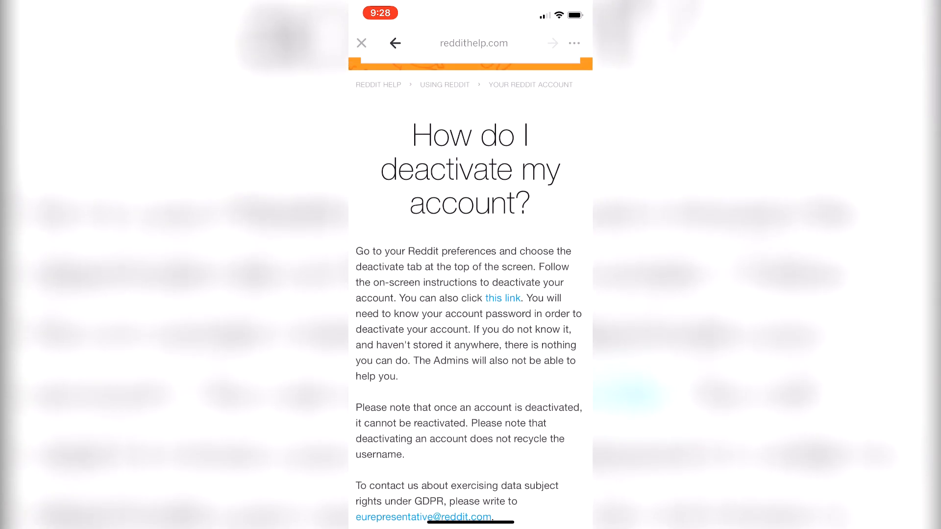
{"action": "left_click", "coordinate": [503, 298]}
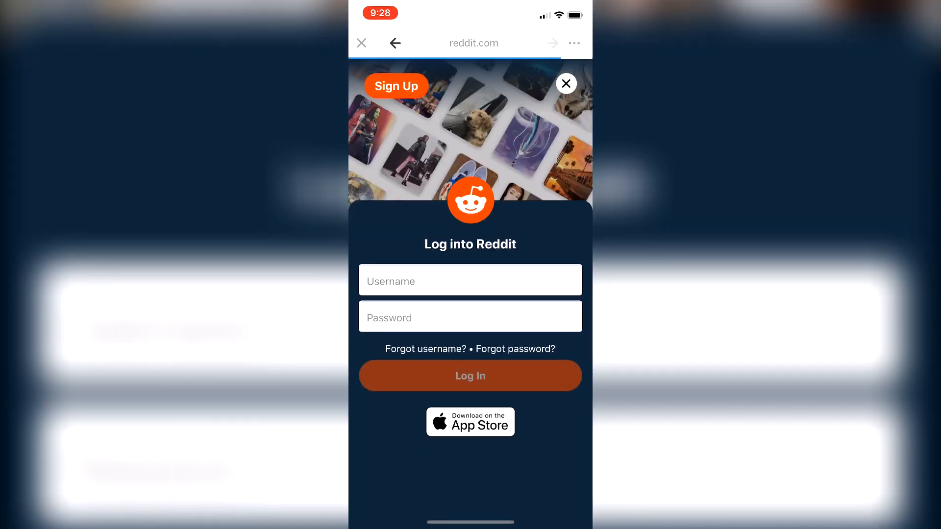
Log in on reddit.com and submit the account deactivation form with the password.
{"action": "left_click", "coordinate": [469, 281]}
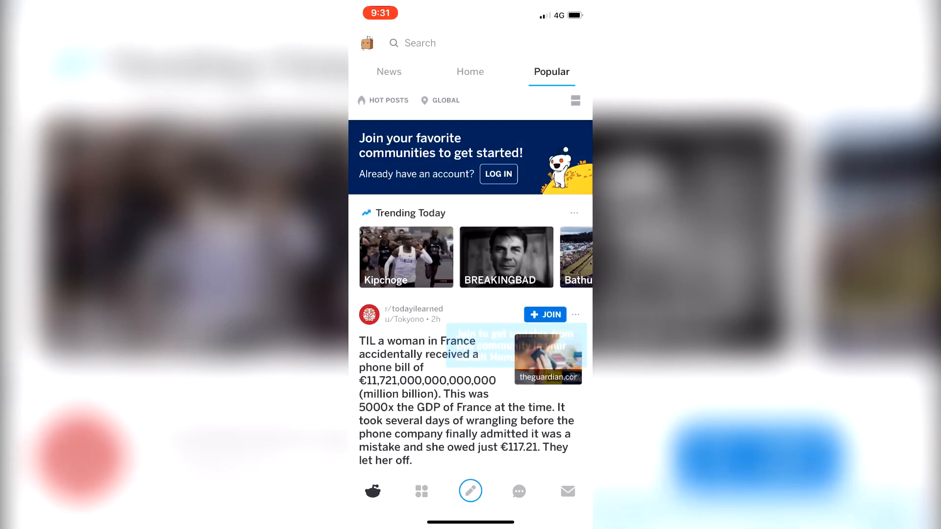
Check the side menu confirms anonymous browsing, returning to Reddit via the app switcher.
{"action": "left_click", "coordinate": [366, 43]}
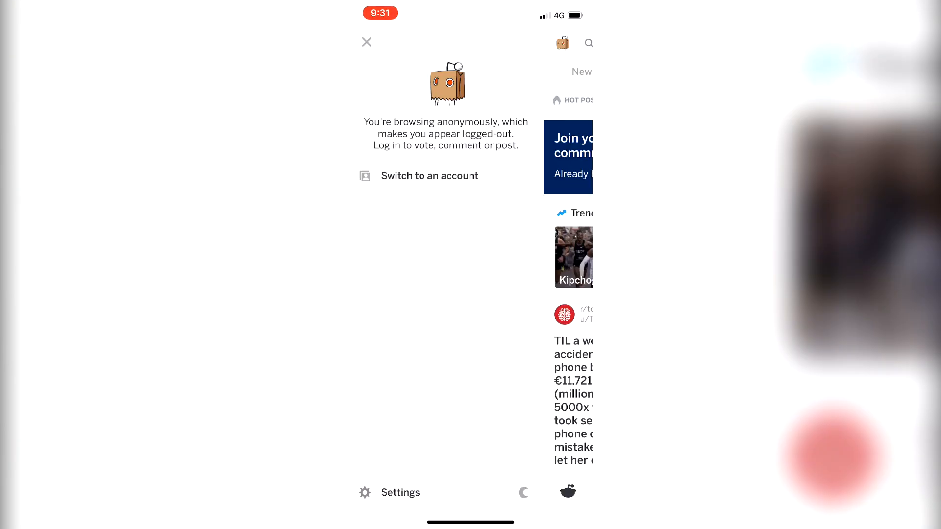
{"action": "key", "text": "super"}
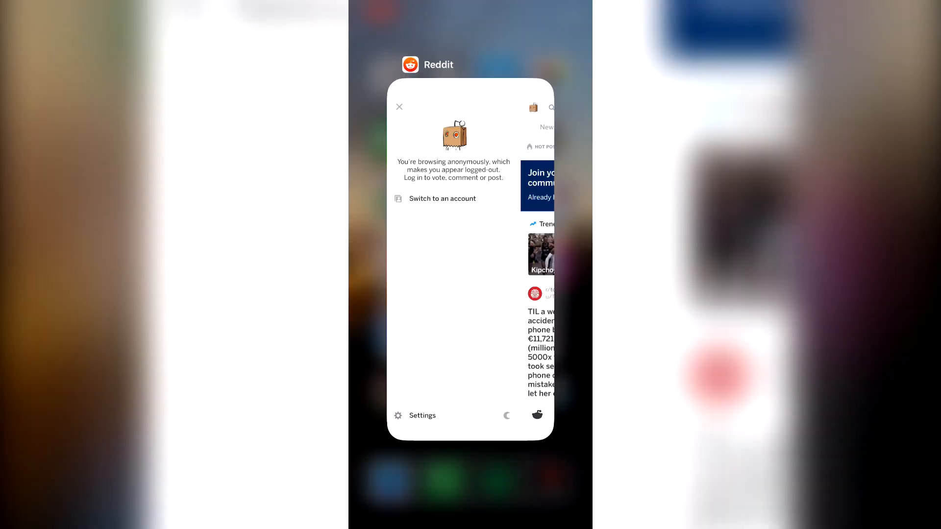
{"action": "left_click", "coordinate": [470, 257]}
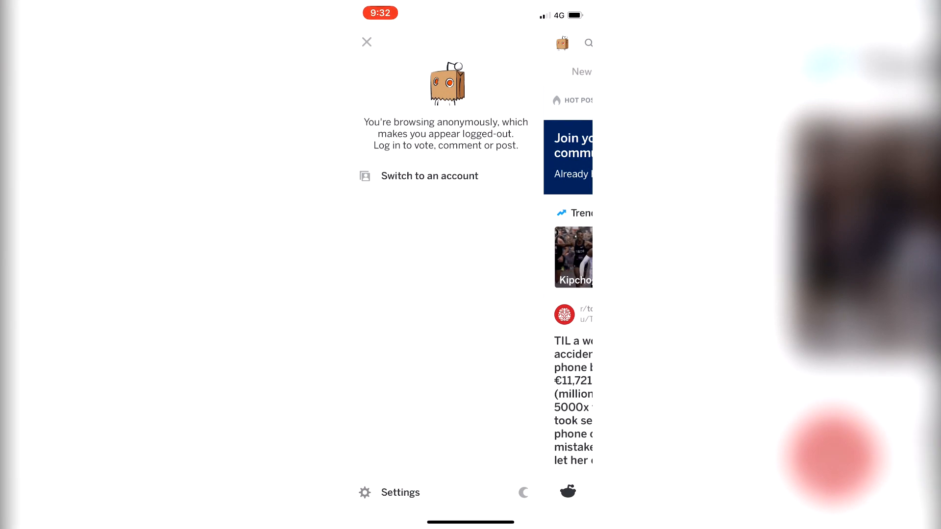